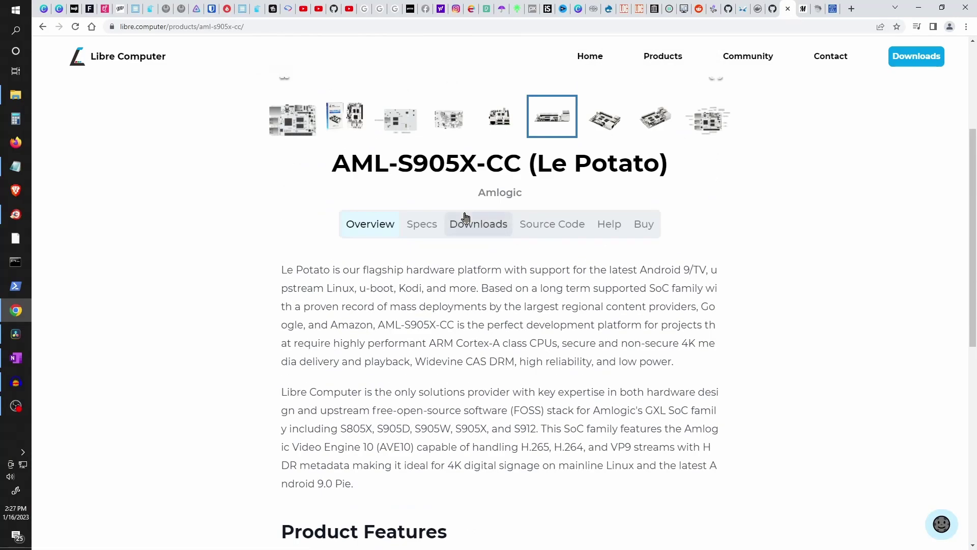
# Show the Le Potato Specs section and scroll through its video engine, memory and port details
pyautogui.click(422, 224)
pyautogui.scroll(-10, 652, 255)
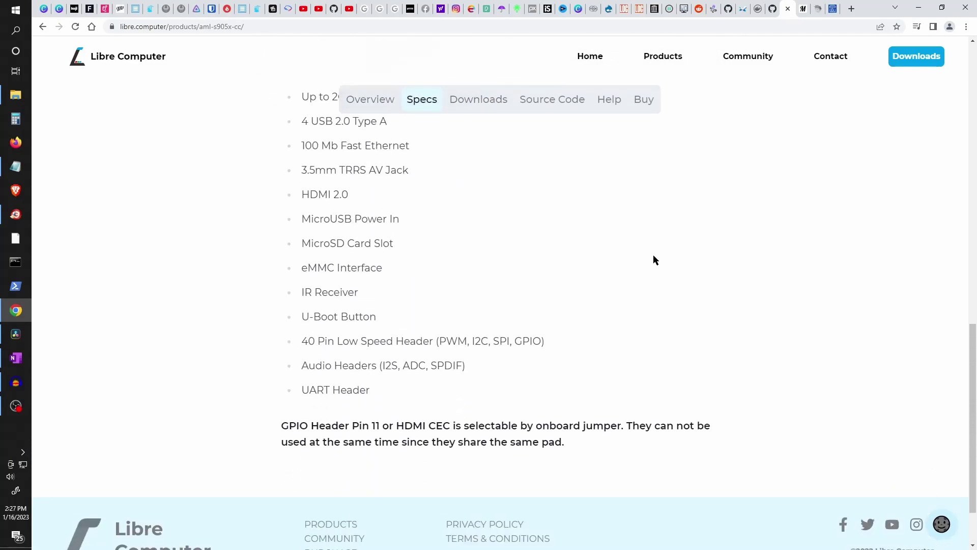
pyautogui.scroll(-2, 653, 256)
pyautogui.scroll(8, 654, 256)
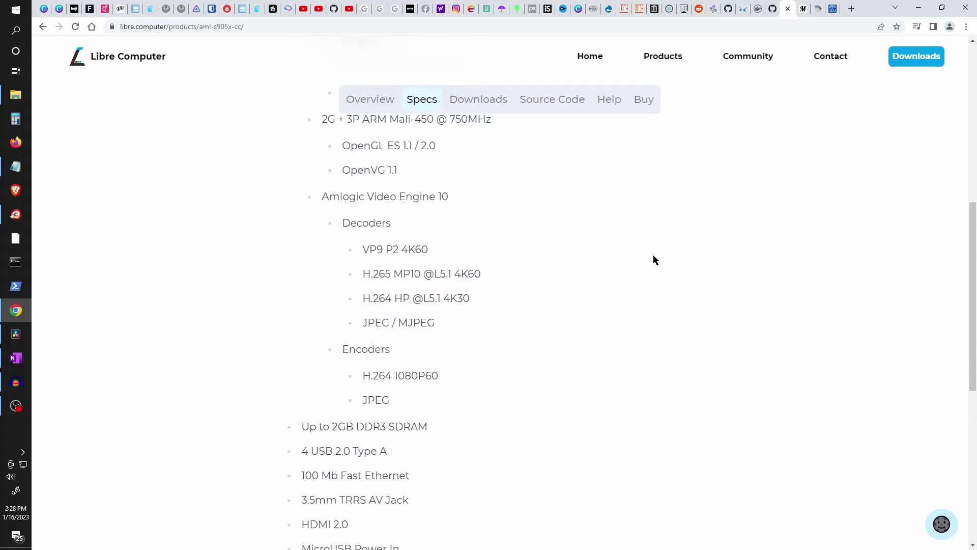
pyautogui.scroll(3, 652, 257)
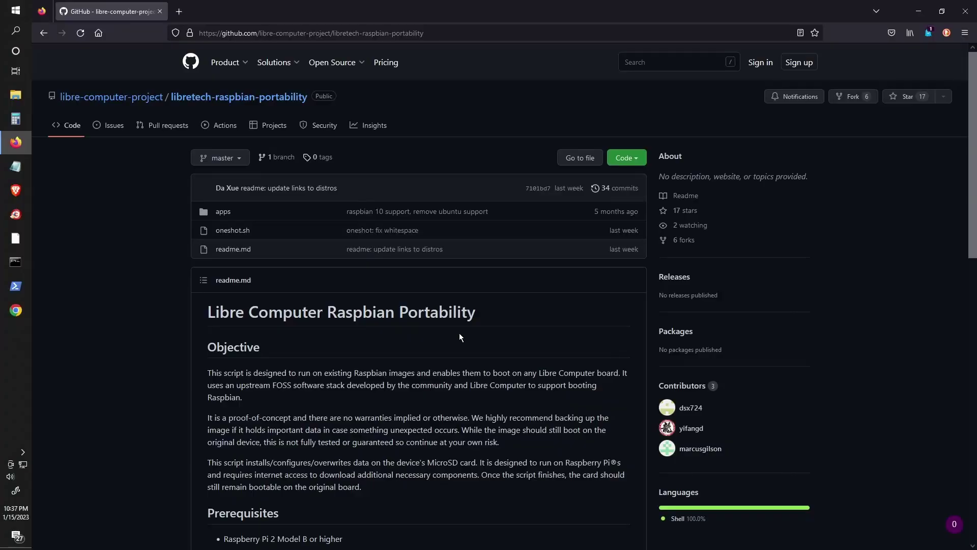
# Choose Raspberry Pi OS Lite (64-bit) from the other Raspberry Pi OS variants
pyautogui.click(400, 291)
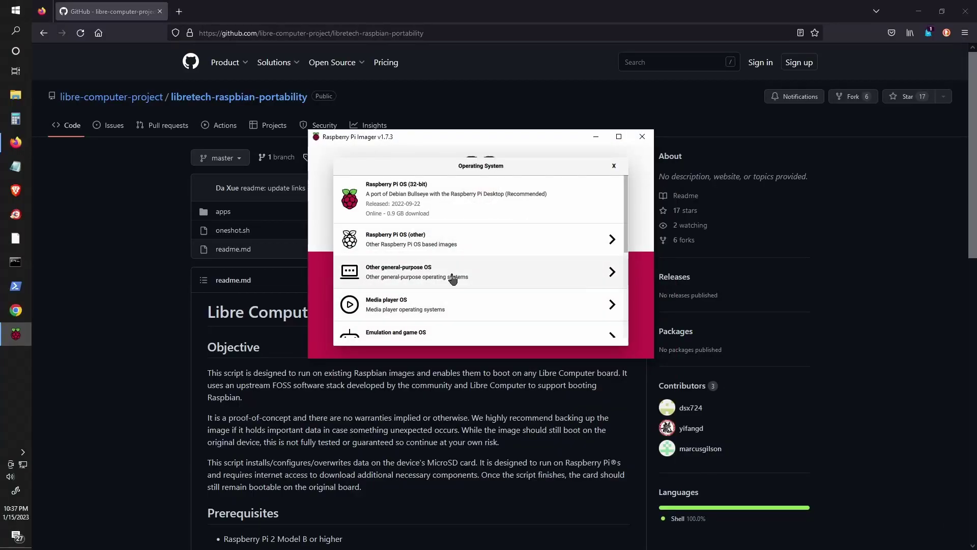
pyautogui.click(534, 248)
pyautogui.scroll(-3, 448, 285)
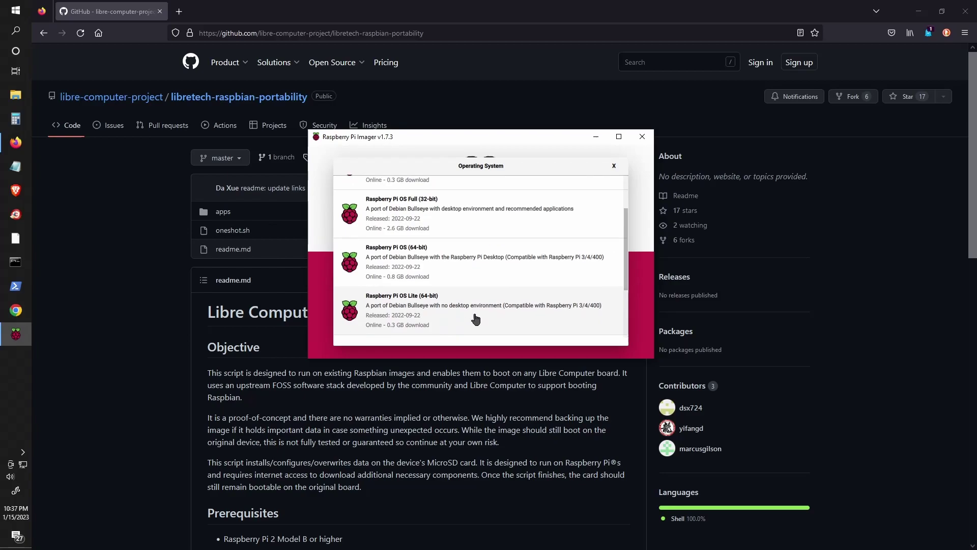
pyautogui.click(452, 311)
# Customise the image with hostname piper, SSH enabled and login settings, and save
pyautogui.click(612, 330)
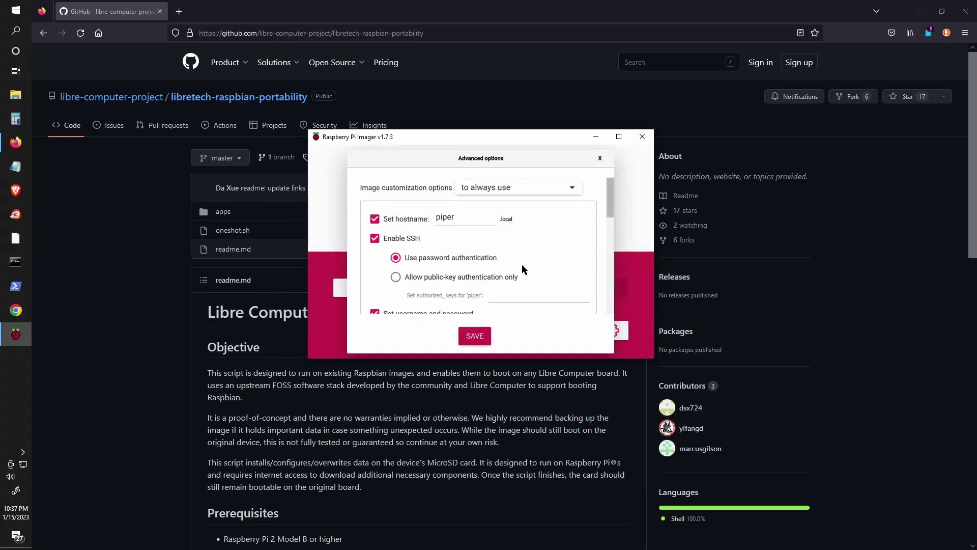
pyautogui.scroll(-5, 474, 219)
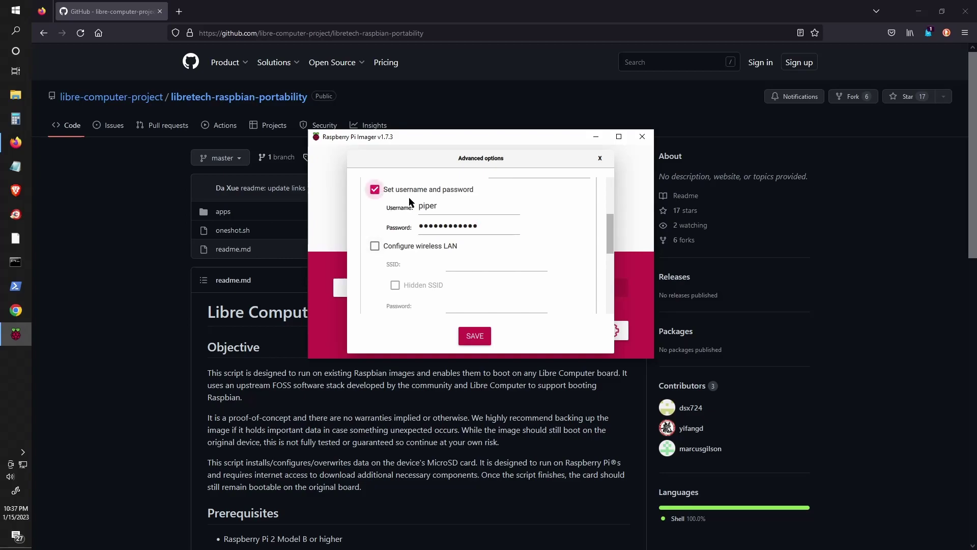
pyautogui.scroll(5, 488, 230)
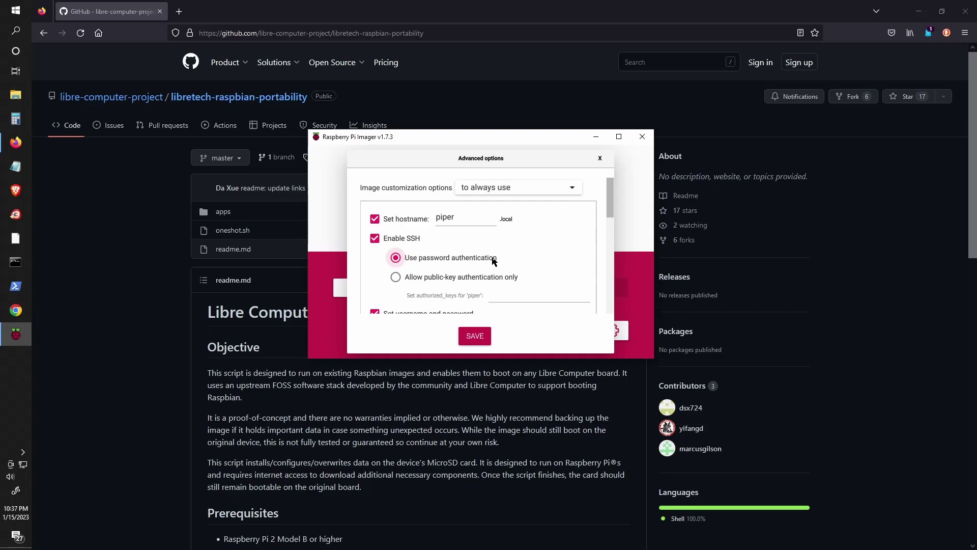
pyautogui.scroll(-5, 483, 229)
pyautogui.click(476, 337)
# Target the SDHC card and confirm erasing it to begin writing the image
pyautogui.click(526, 289)
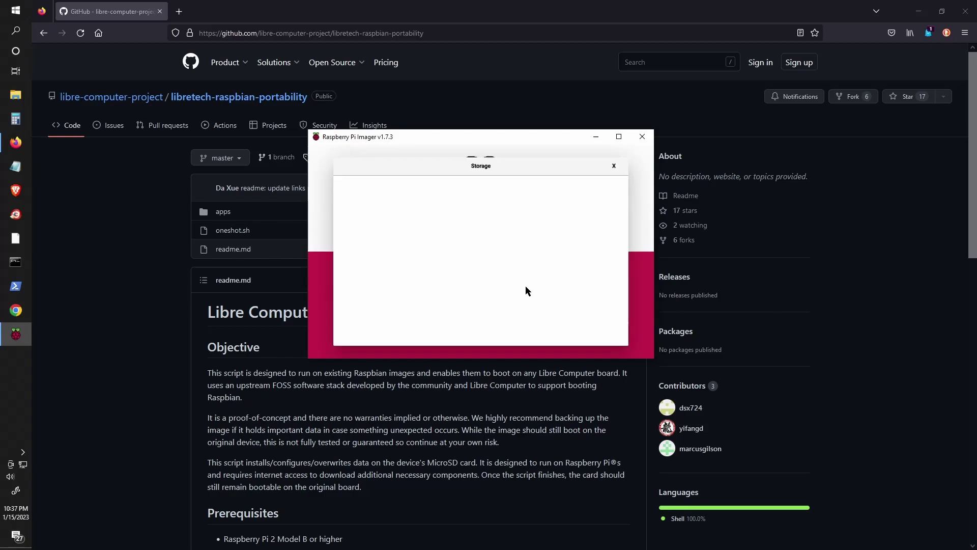
pyautogui.click(458, 280)
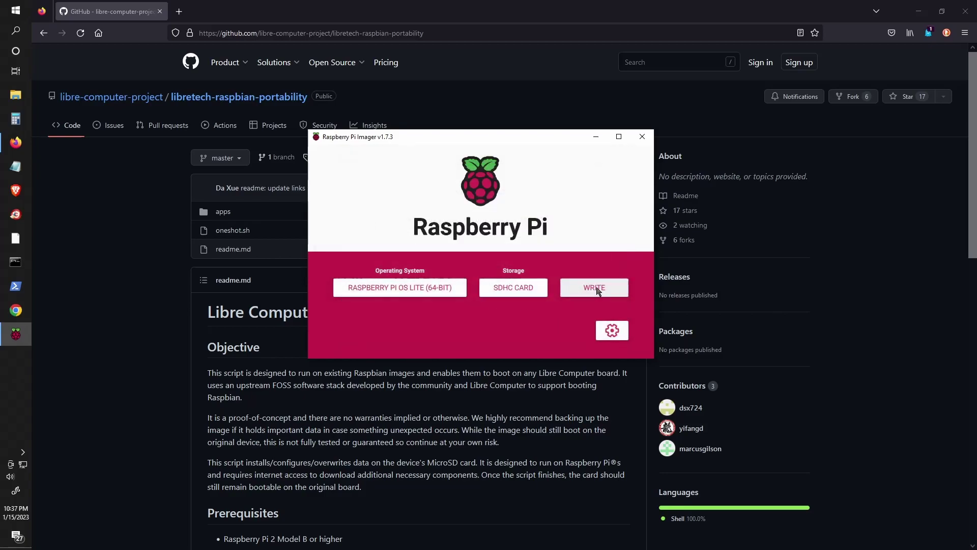
pyautogui.click(595, 288)
pyautogui.click(496, 283)
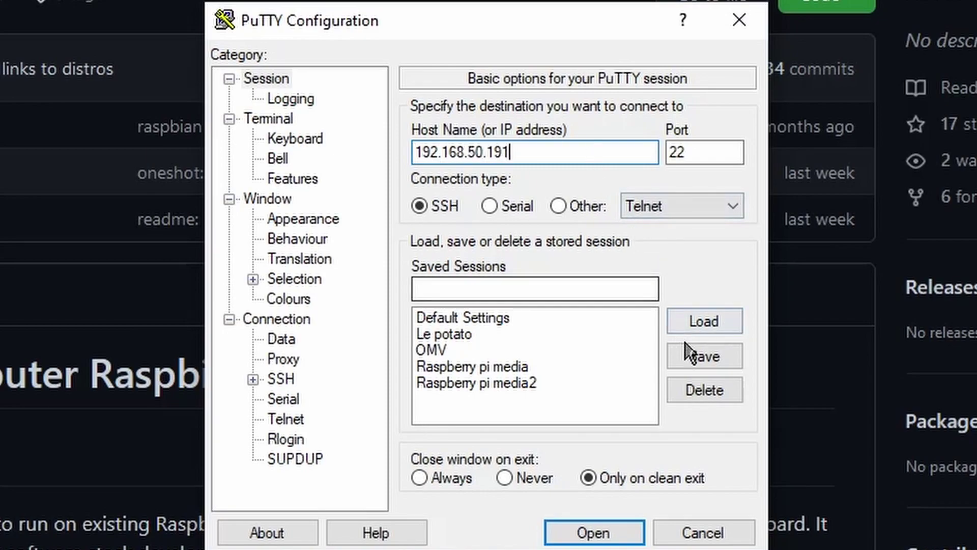
# Save the current PuTTY settings as the 'Le potato' session
pyautogui.click(603, 288)
pyautogui.write('Le potato')
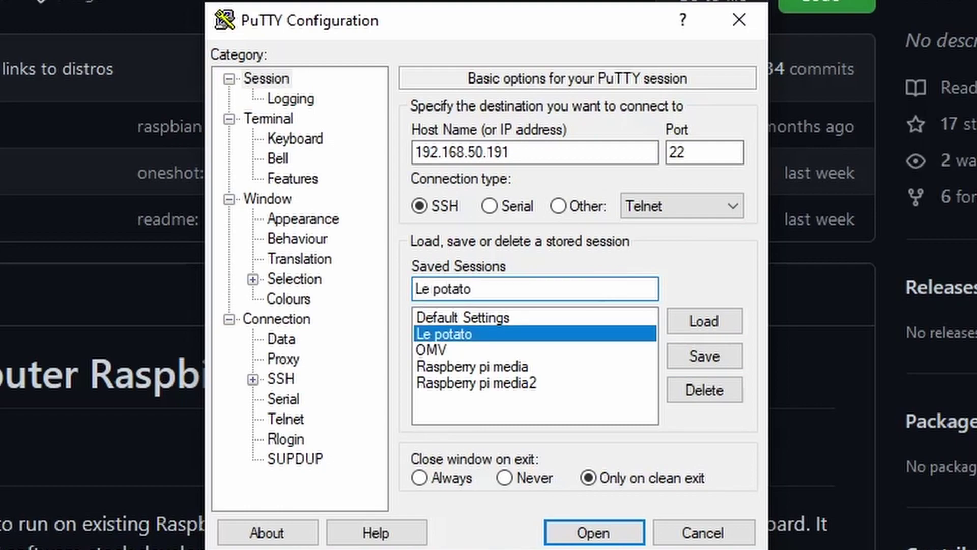
pyautogui.click(703, 357)
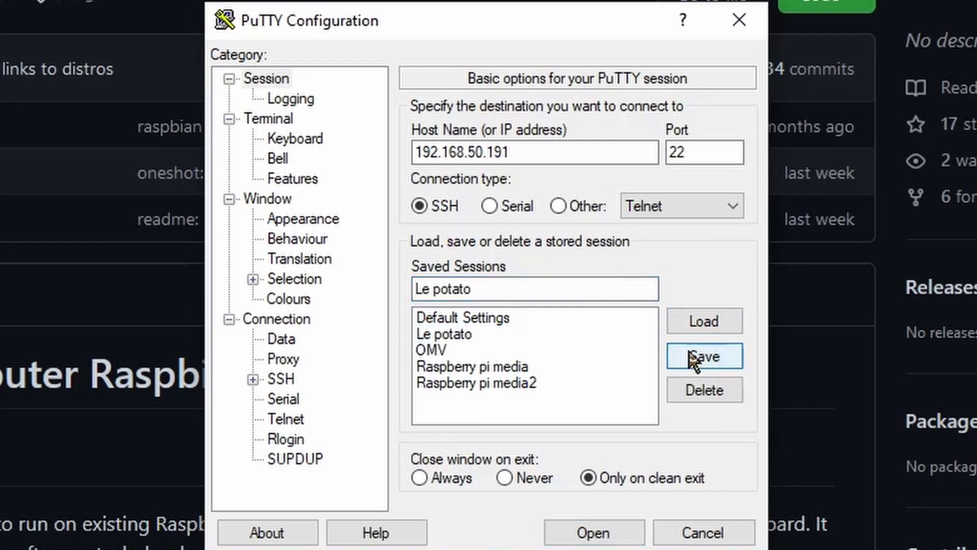
# Connect to 192.168.50.191, accept the host key, and log in with the username and password
pyautogui.click(615, 535)
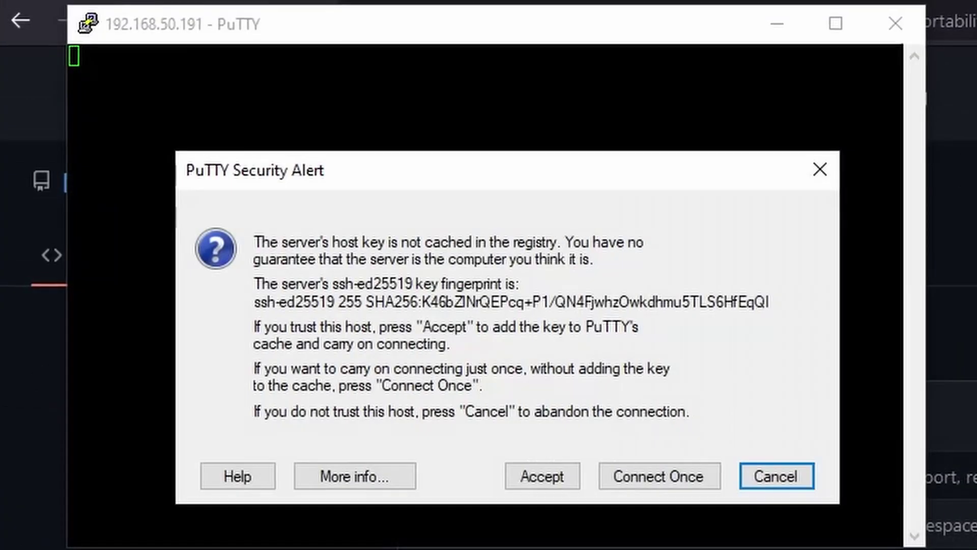
pyautogui.click(554, 478)
pyautogui.write('pip')
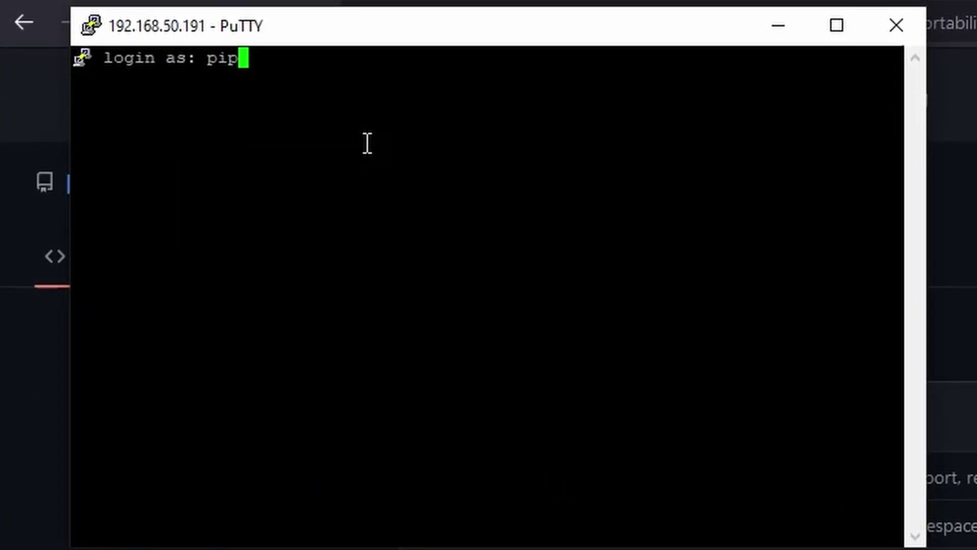
pyautogui.write('er')
pyautogui.press('Return')
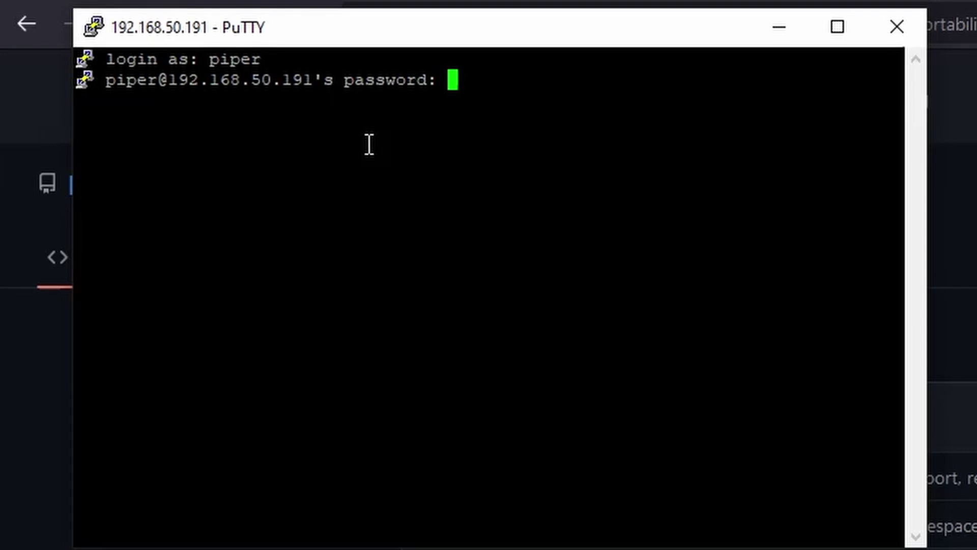
pyautogui.press('Return')
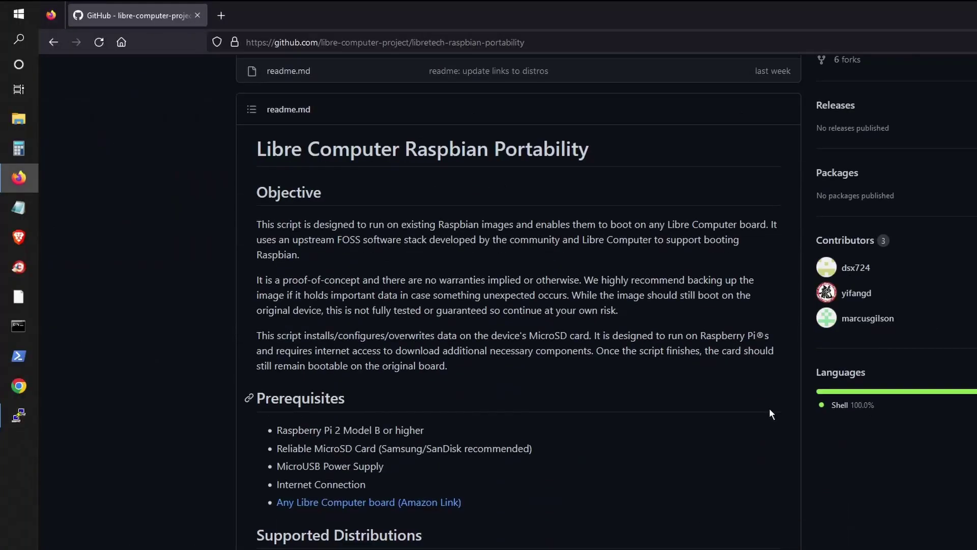
# Run sudo apt update, then sudo apt upgrade -y on the board
pyautogui.scroll(-10, 768, 408)
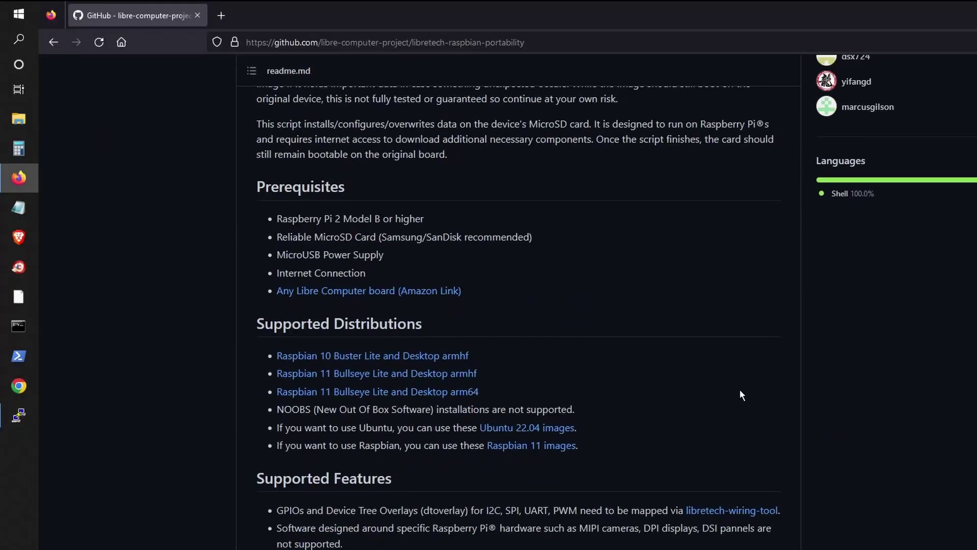
pyautogui.moveTo(386, 324); pyautogui.dragTo(283, 321)
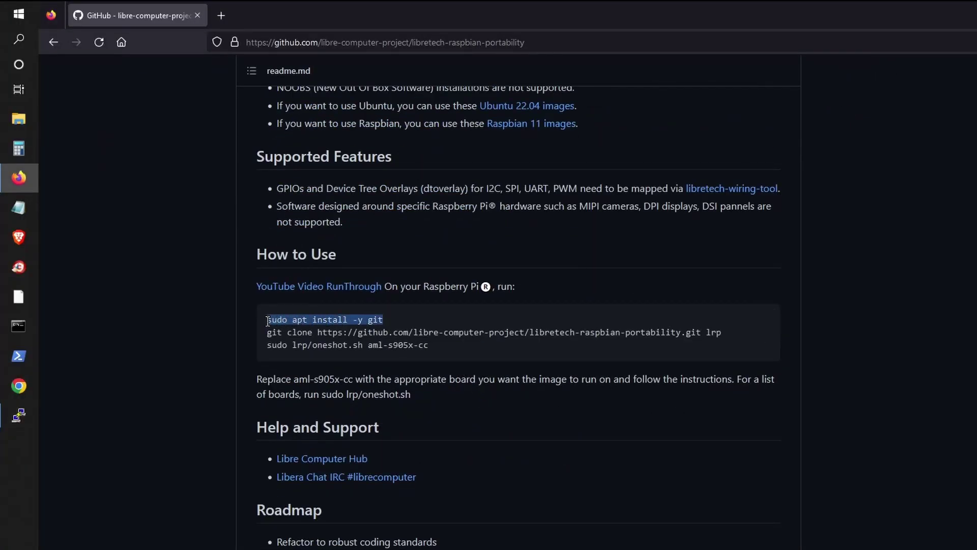
pyautogui.click(19, 416)
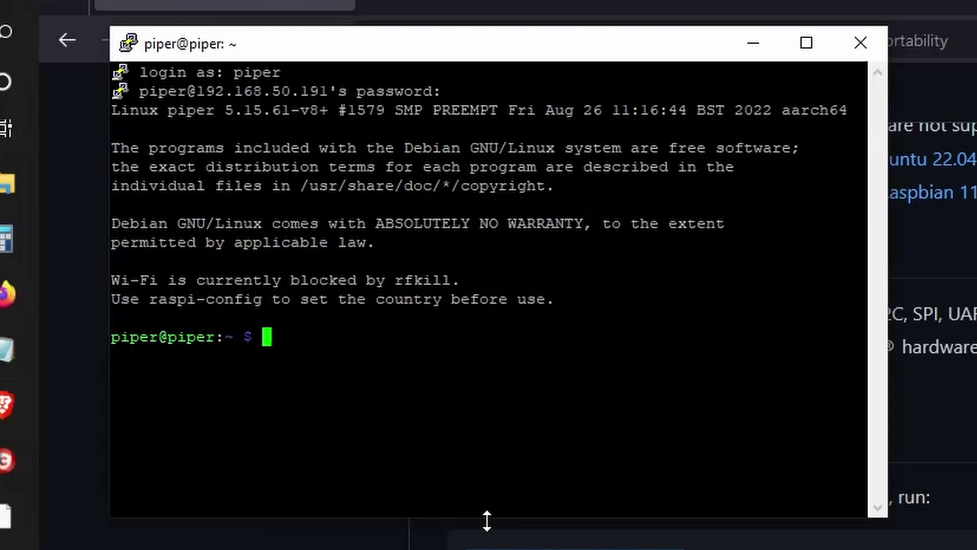
pyautogui.write('sudo apt ')
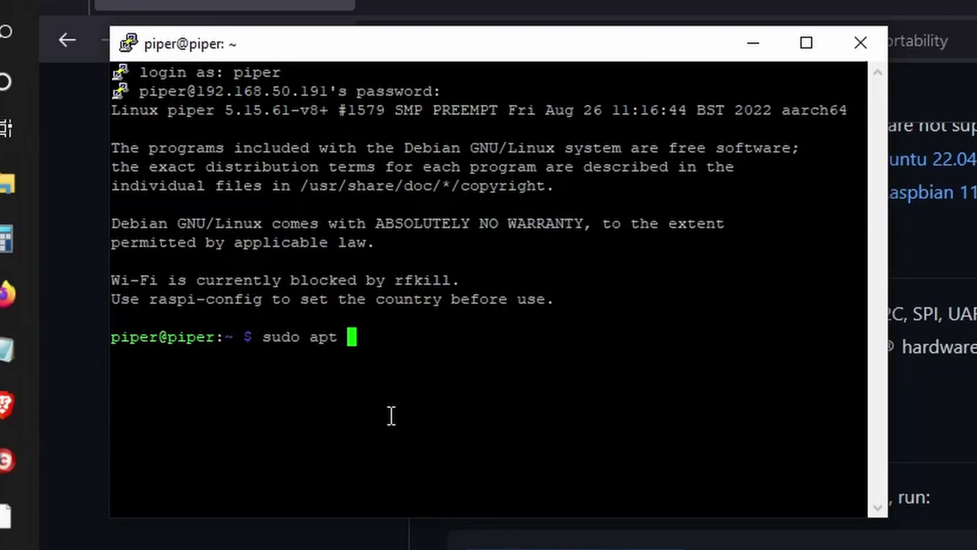
pyautogui.write('upda')
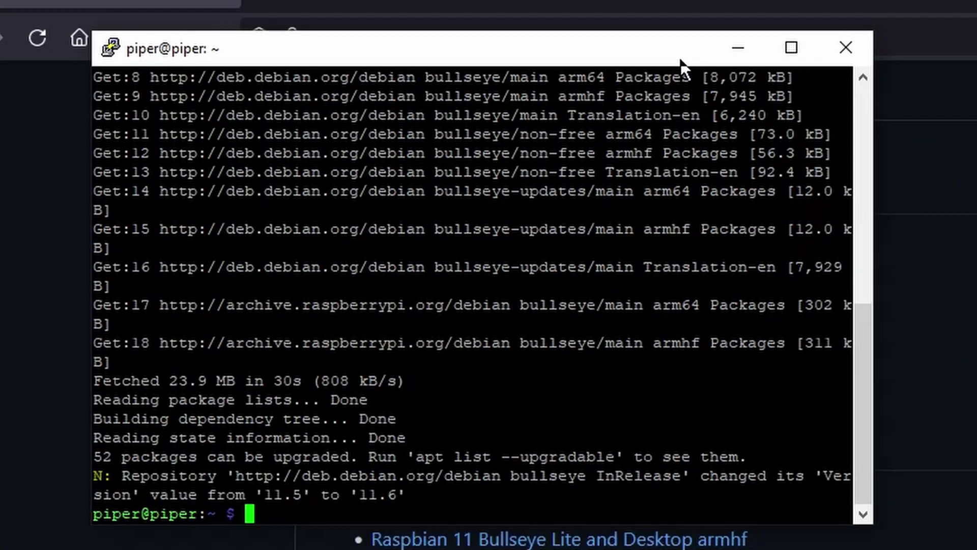
pyautogui.write('sudo apt')
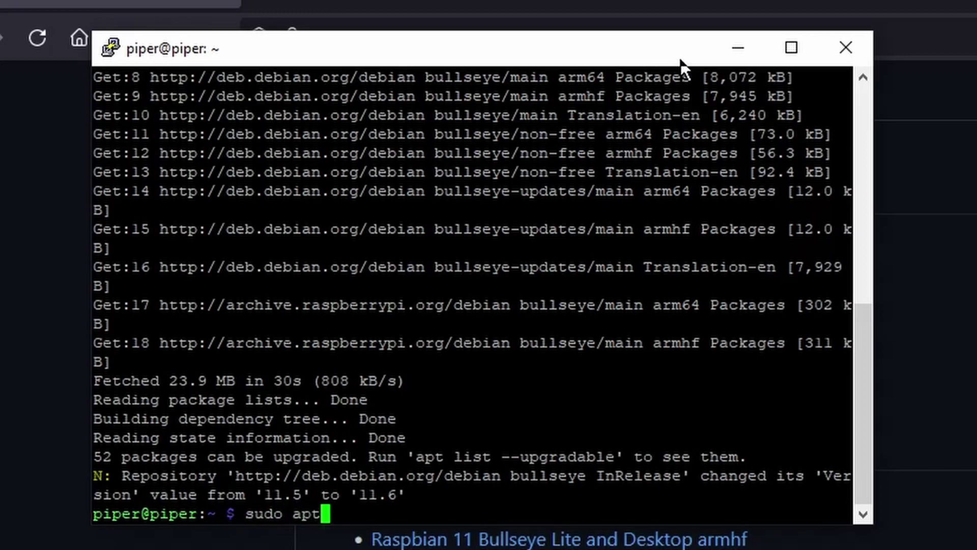
pyautogui.write(' upgrade ')
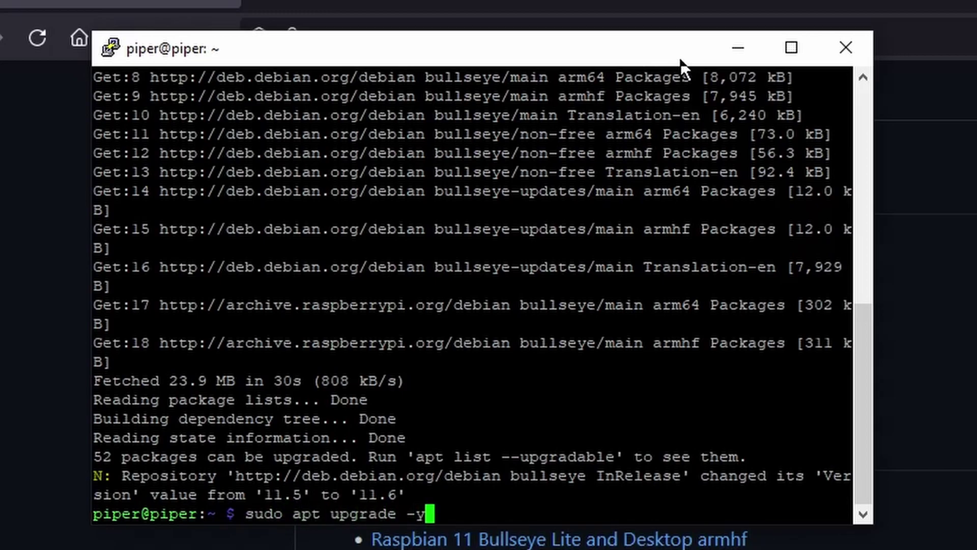
pyautogui.write('-y')
pyautogui.press('Return')
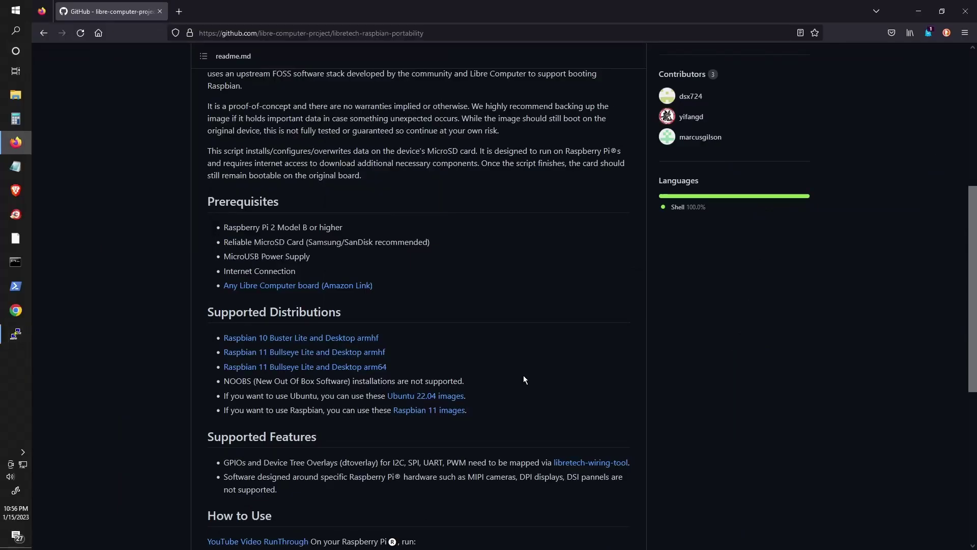
# Copy the readme's git clone command into PuTTY and run it
pyautogui.scroll(-3, 524, 379)
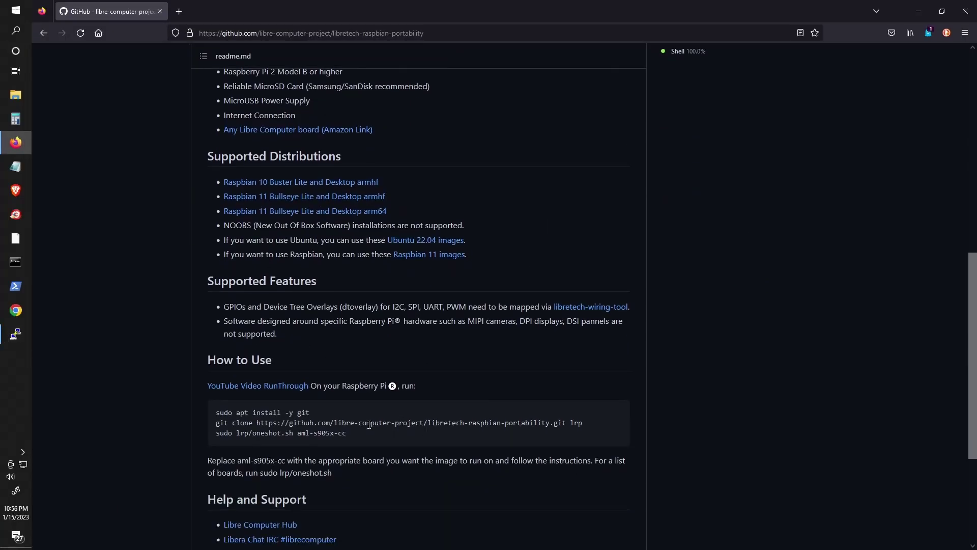
pyautogui.moveTo(585, 423); pyautogui.dragTo(216, 422)
pyautogui.hotkey('ctrl', 'c')
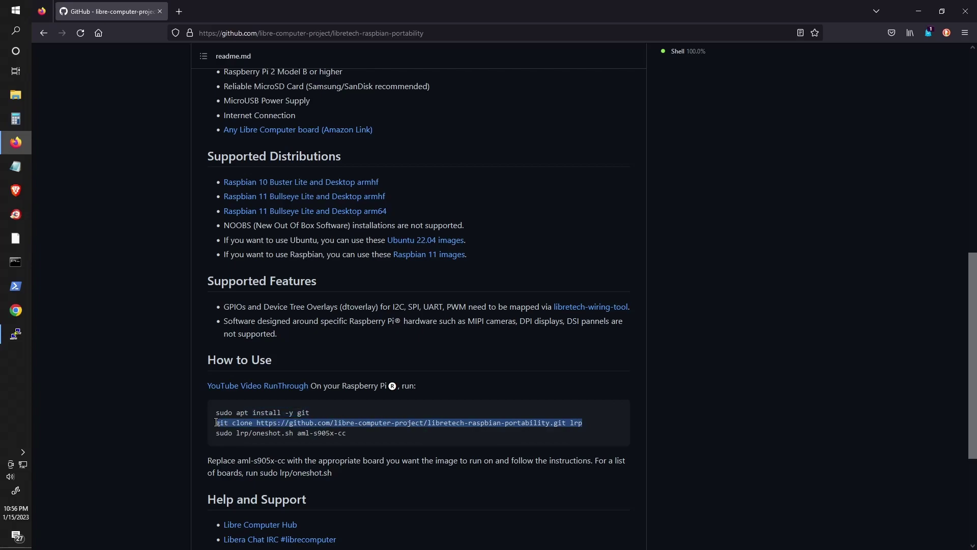
pyautogui.click(16, 333)
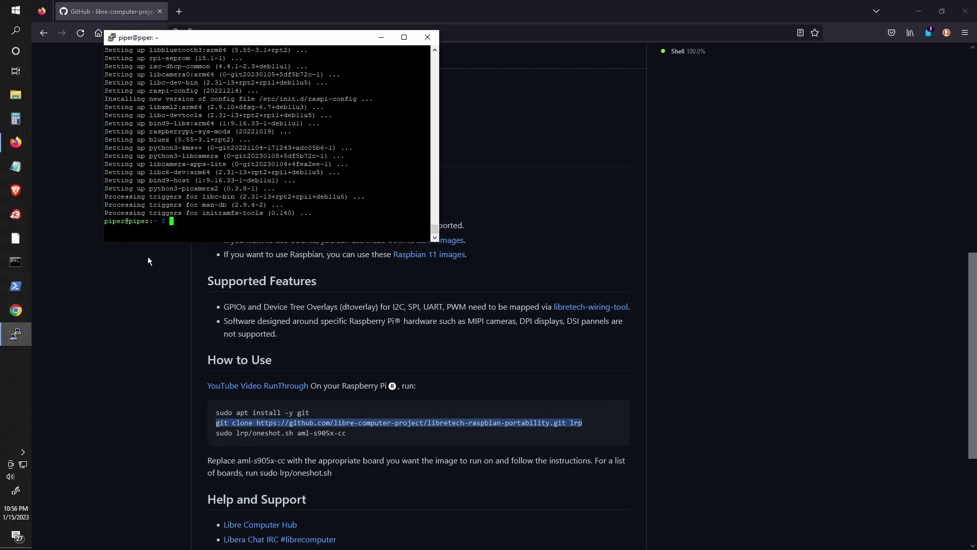
pyautogui.rightClick(179, 221)
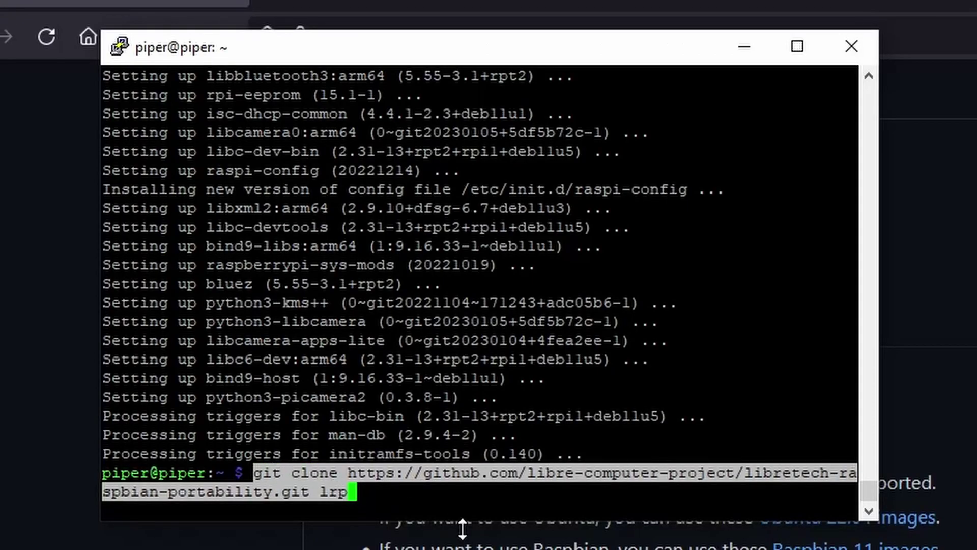
pyautogui.press('Return')
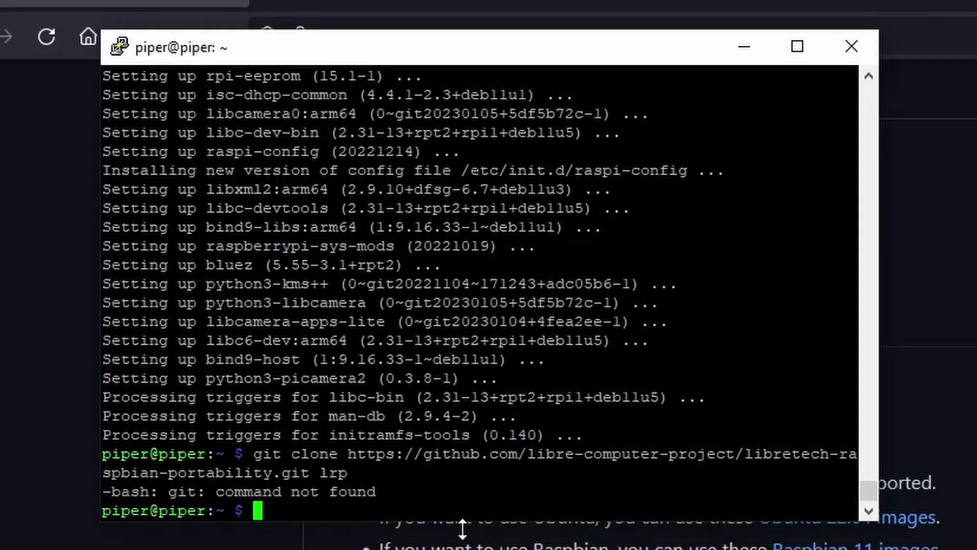
# Copy the git install command from the readme and run it in PuTTY
pyautogui.moveTo(309, 412); pyautogui.dragTo(236, 413)
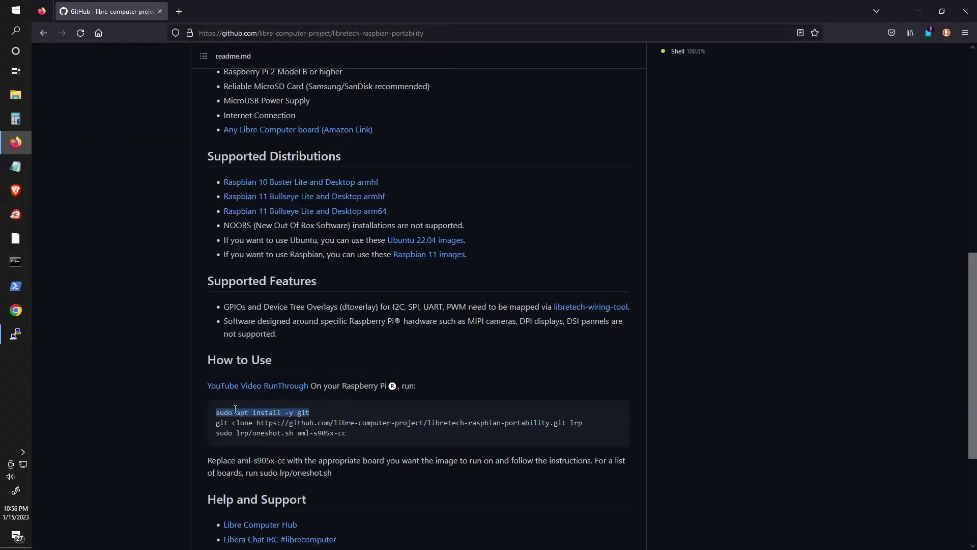
pyautogui.hotkey('alt', 'Tab')
pyautogui.rightClick(272, 515)
pyautogui.press('Return')
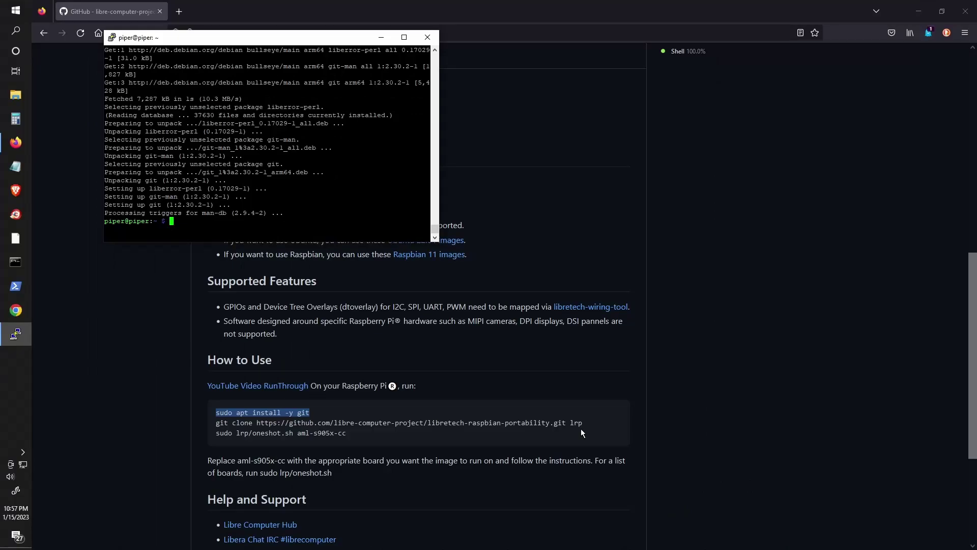
# Run the git clone command again to clone libretech-raspbian-portability into lrp
pyautogui.moveTo(582, 424); pyautogui.dragTo(228, 423)
pyautogui.click(16, 334)
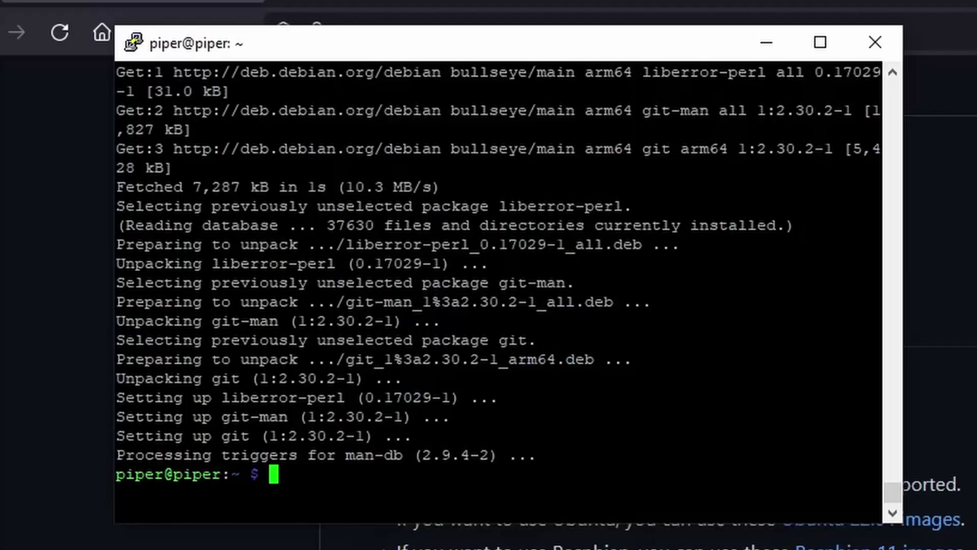
pyautogui.rightClick(174, 223)
pyautogui.press('Return')
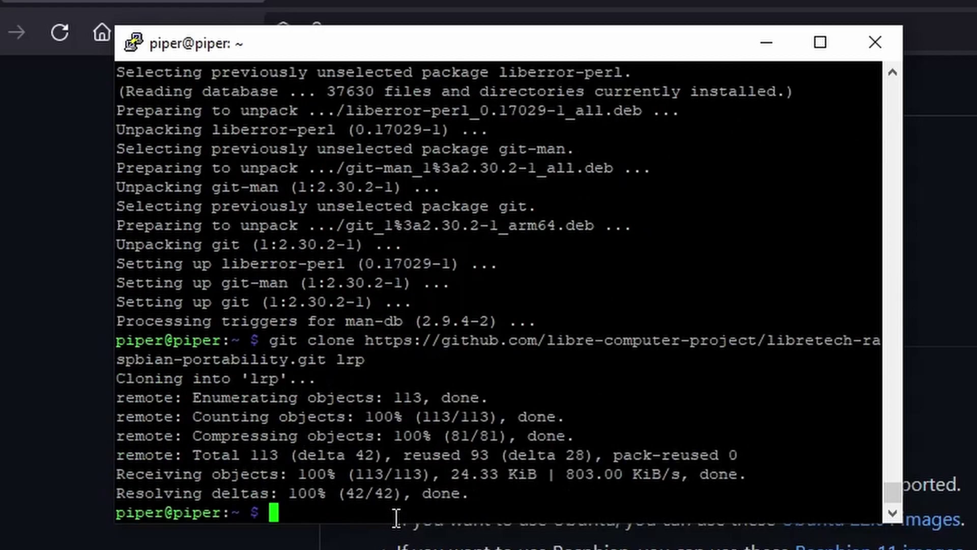
# Run sudo lrp/oneshot.sh aml-s905x-cc and enter 'continue' to accept the disclaimer
pyautogui.moveTo(346, 433); pyautogui.dragTo(239, 433)
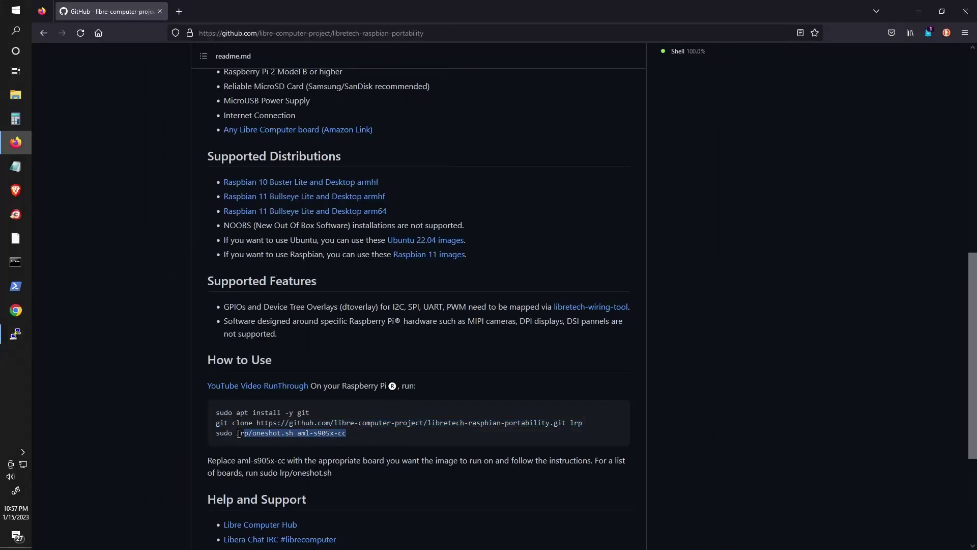
pyautogui.click(15, 334)
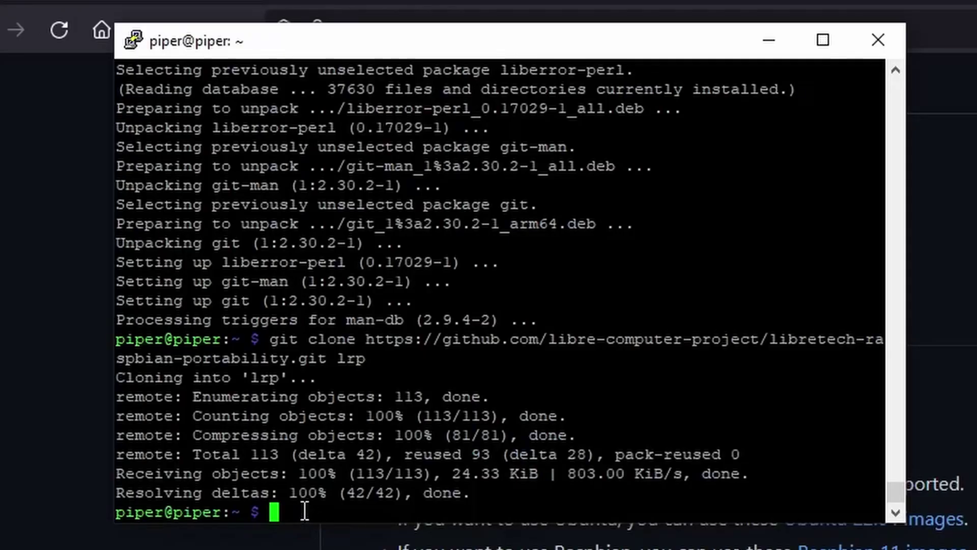
pyautogui.rightClick(228, 239)
pyautogui.press('Return')
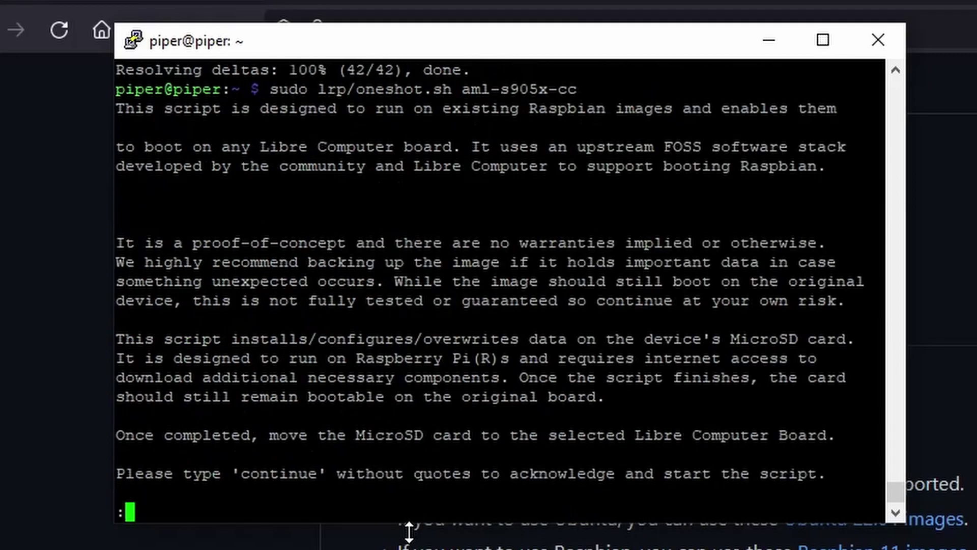
pyautogui.write('continue')
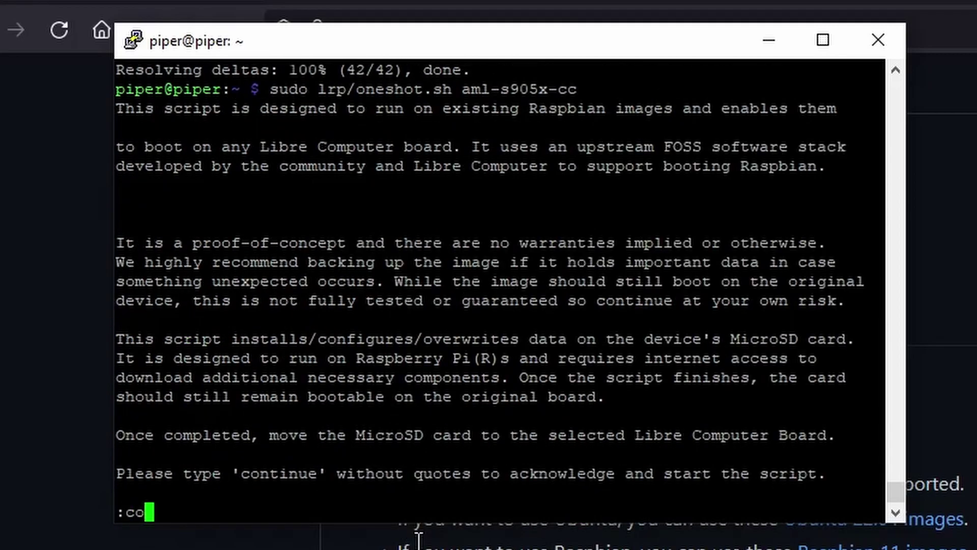
pyautogui.press('Return')
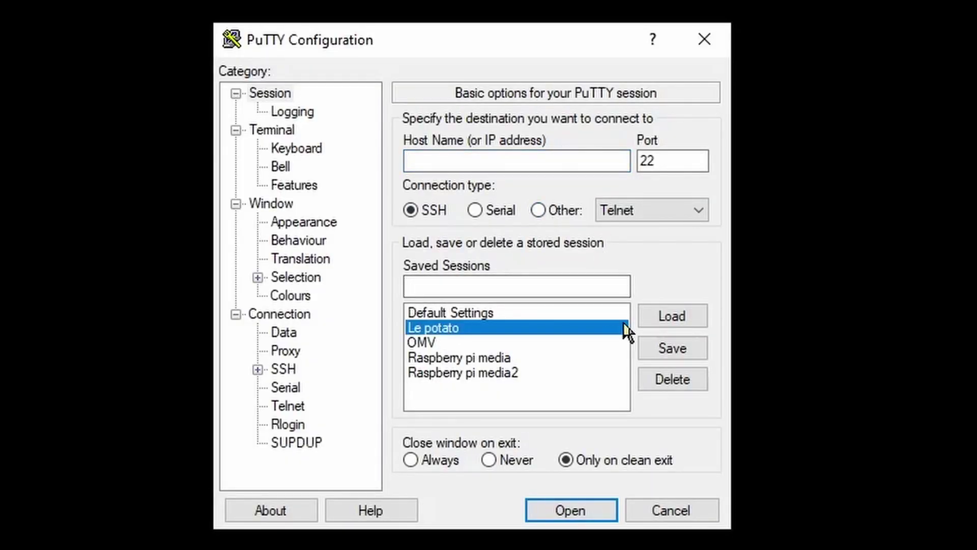
# Load the Le potato session, connect to 192.168.50.117, and log in with the username and password
pyautogui.click(672, 316)
pyautogui.click(585, 516)
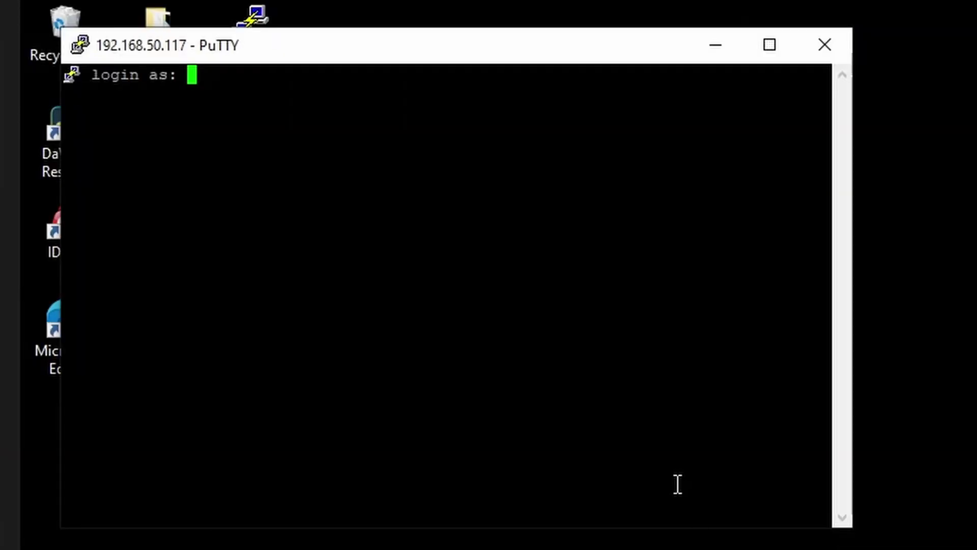
pyautogui.write('piper')
pyautogui.press('Return')
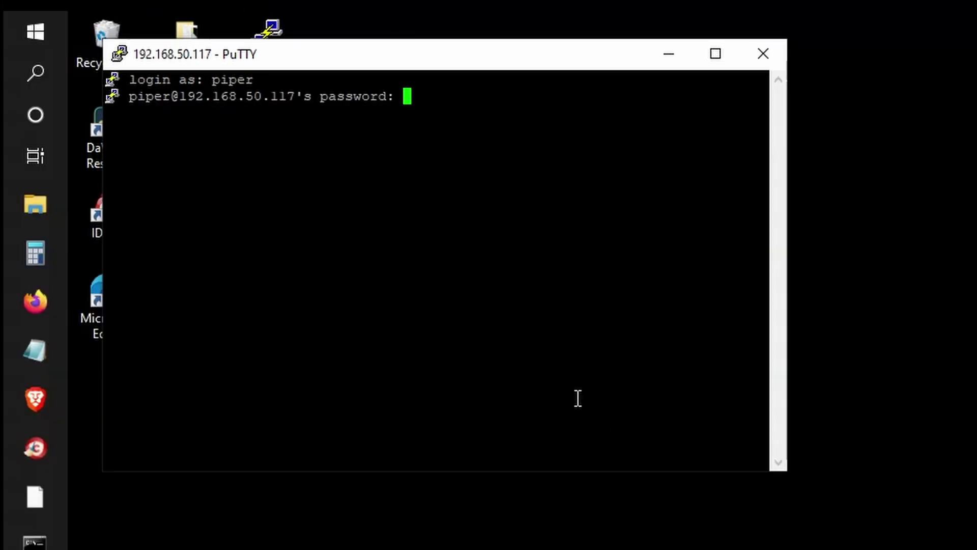
pyautogui.press('Return')
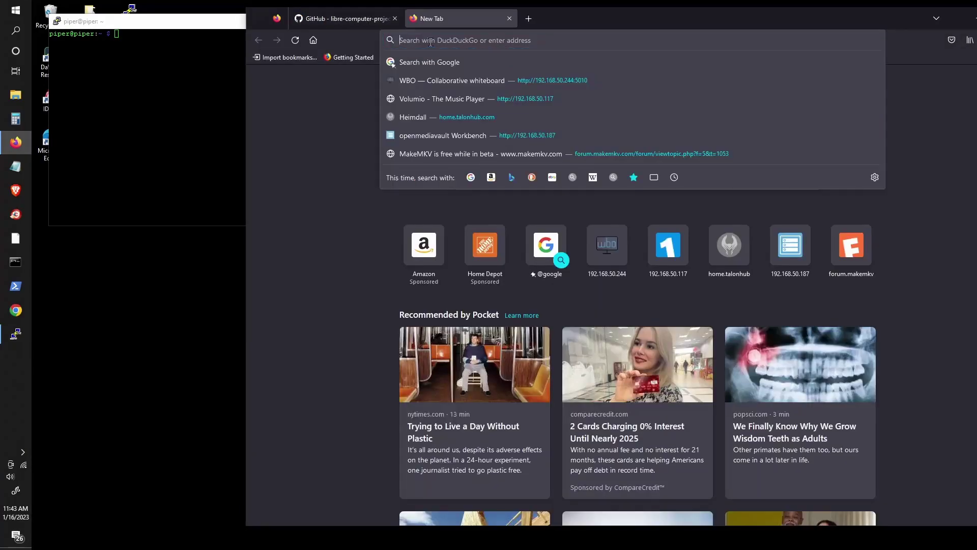
# Maximise Firefox, go to the omv-extras wiki, and copy its wget quick-install command
pyautogui.doubleClick(642, 25)
pyautogui.click(366, 32)
pyautogui.write('omv-extras.org')
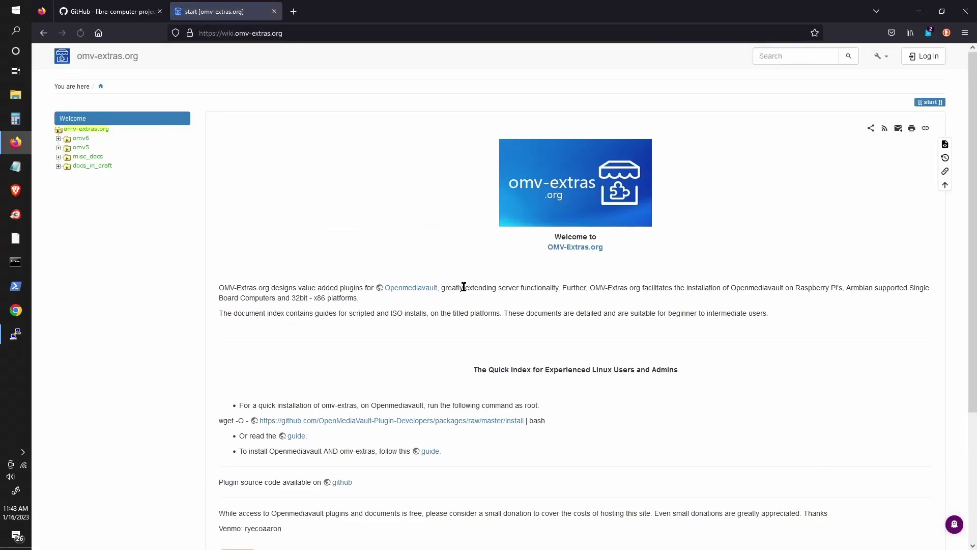
pyautogui.scroll(-3, 459, 328)
pyautogui.moveTo(545, 264); pyautogui.dragTo(219, 266)
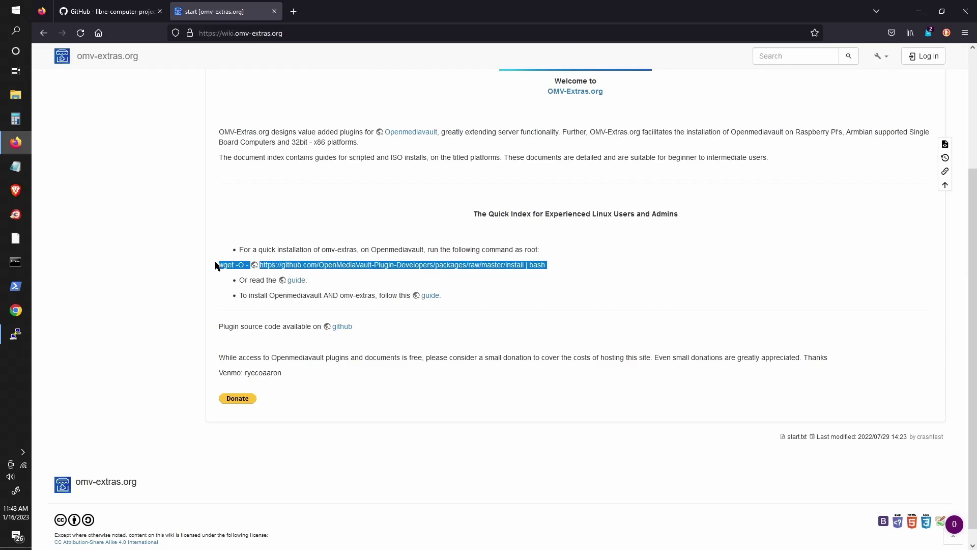
pyautogui.hotkey('ctrl', 'c')
# Paste the wget installScript command piped to sudo bash into PuTTY and run it
pyautogui.click(15, 334)
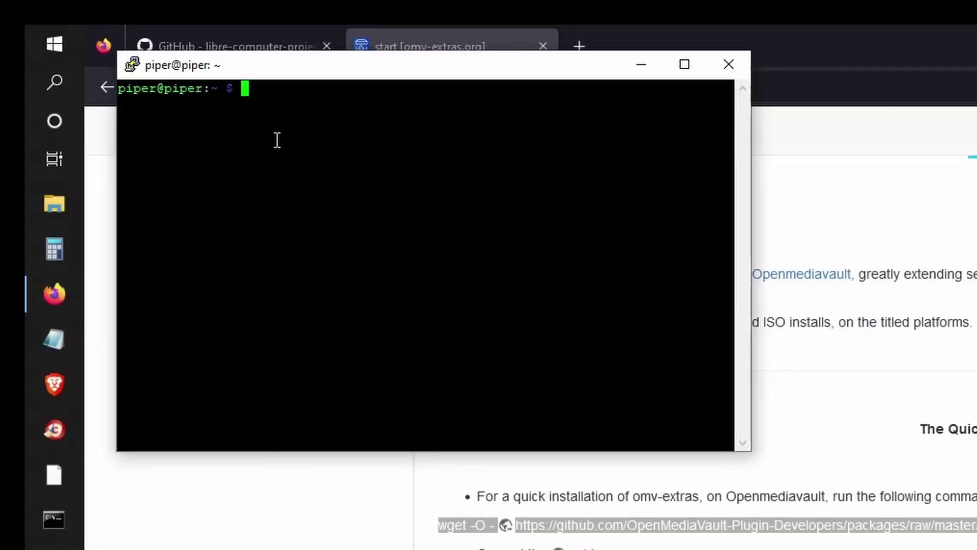
pyautogui.rightClick(119, 35)
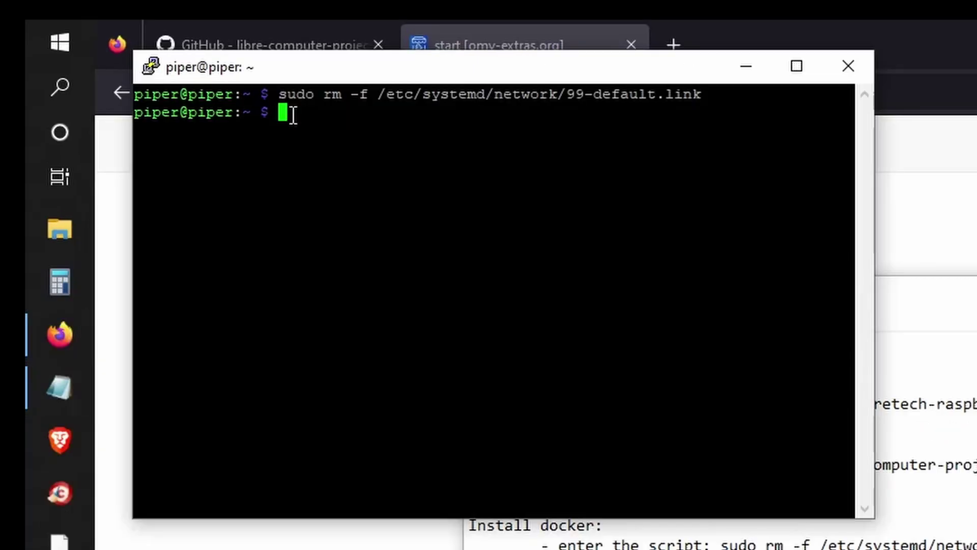
pyautogui.rightClick(433, 142)
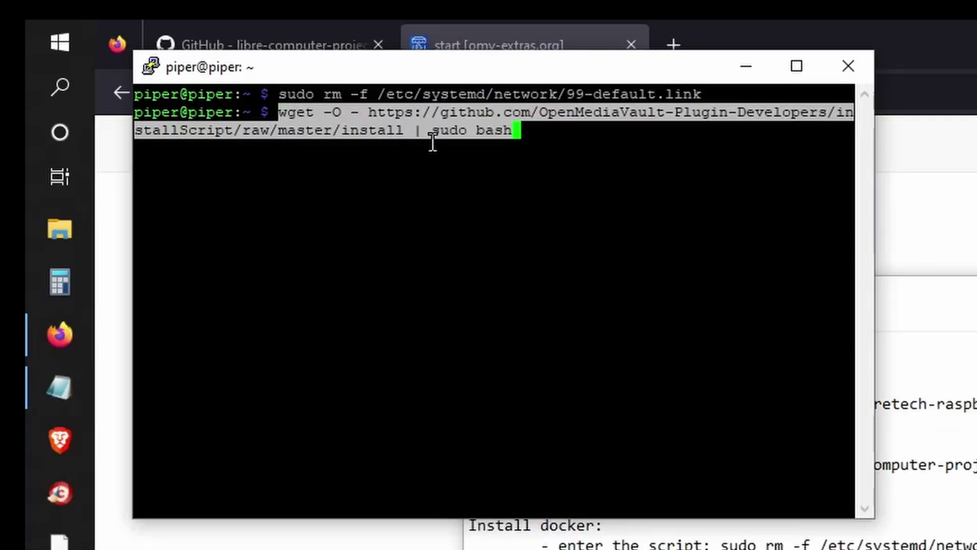
pyautogui.press('Return')
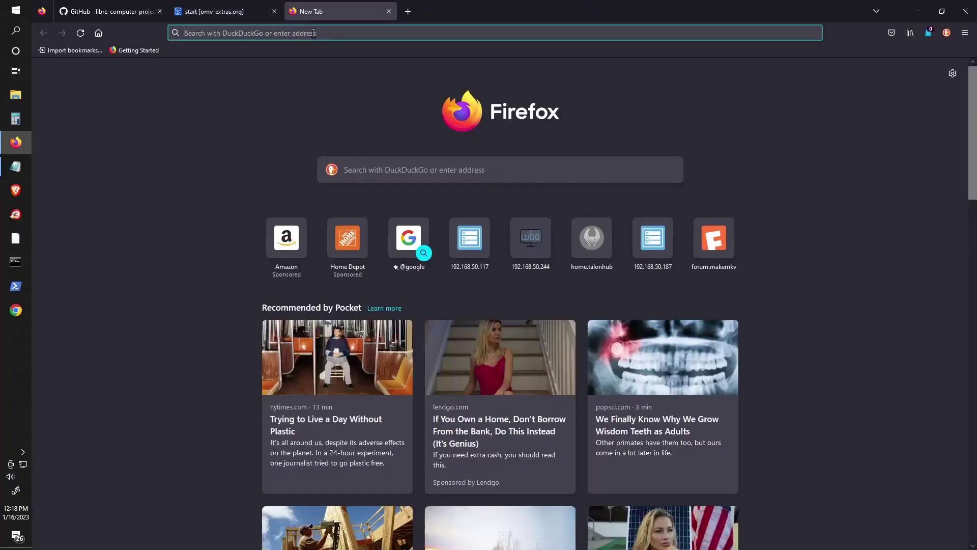
# Load 192.168.50.117 and sign in to the OpenMediaVault workbench as admin with the password
pyautogui.click(313, 33)
pyautogui.write('192.168.')
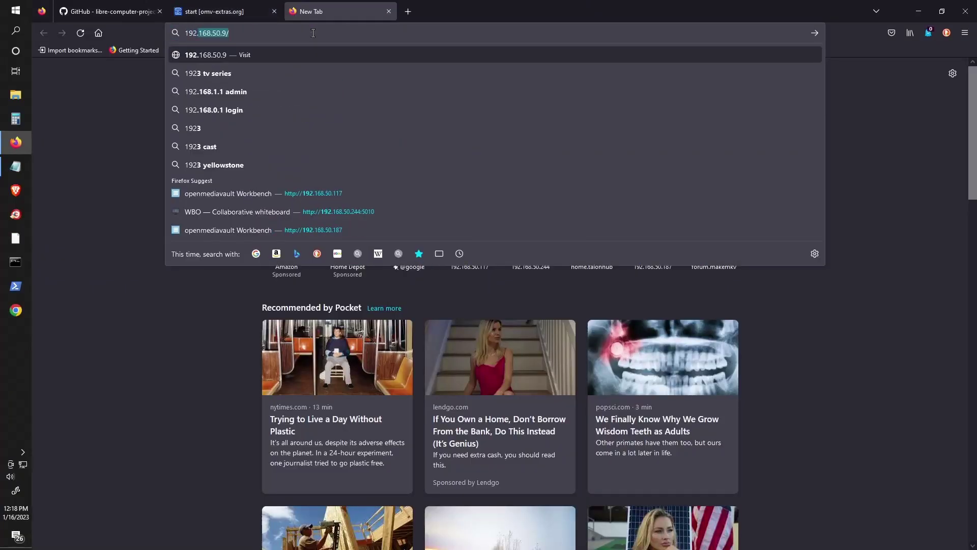
pyautogui.write('50.117')
pyautogui.press('Return')
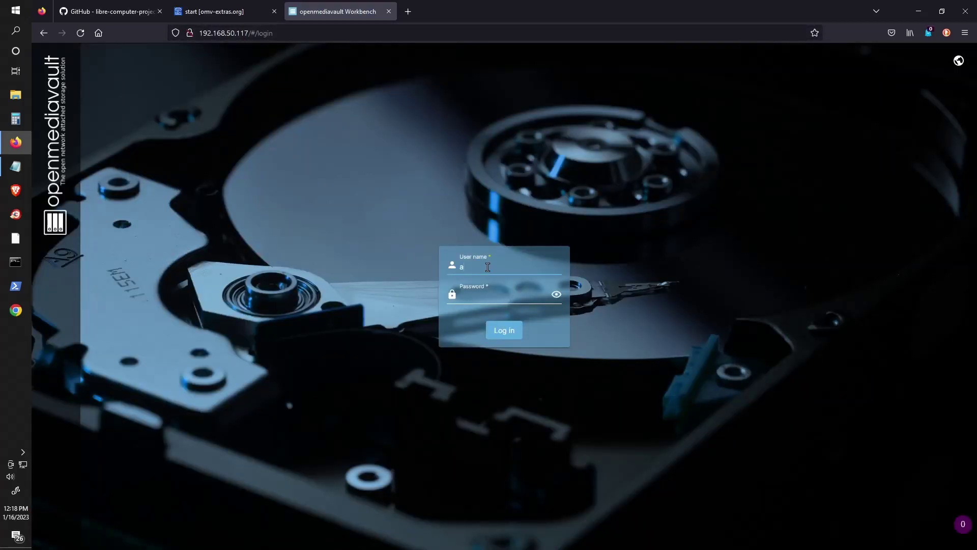
pyautogui.press('Tab')
pyautogui.write('o')
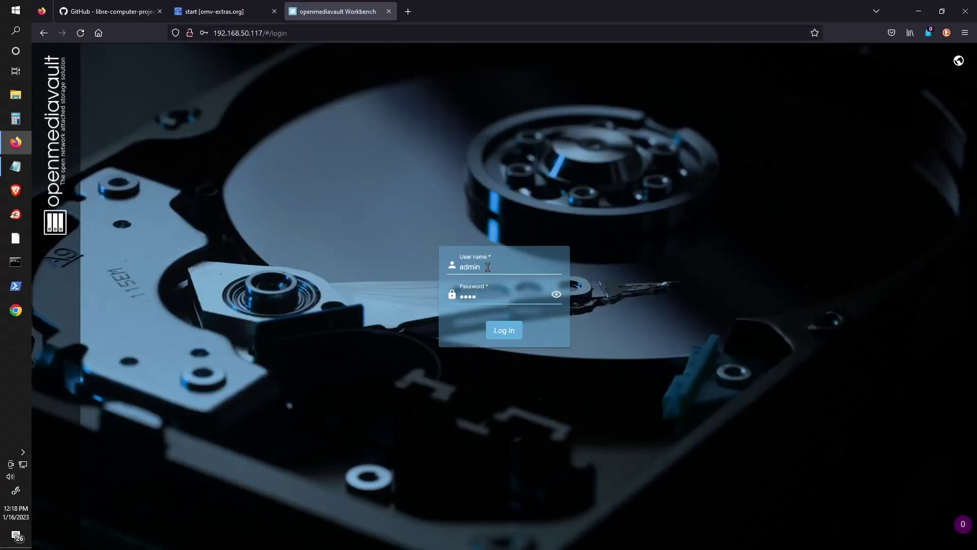
pyautogui.press('Return')
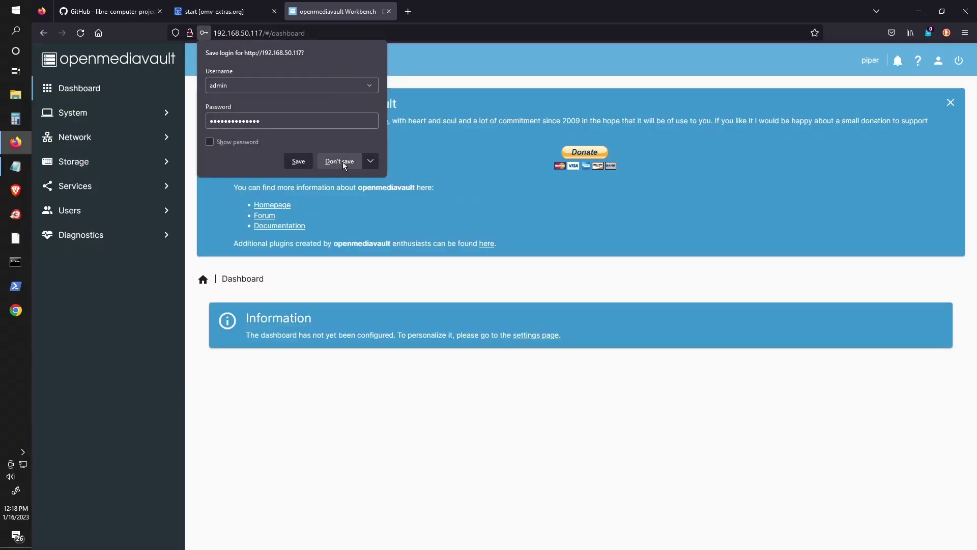
# Decline saving the browser login, close the welcome banner, and save all dashboard widgets enabled
pyautogui.click(343, 161)
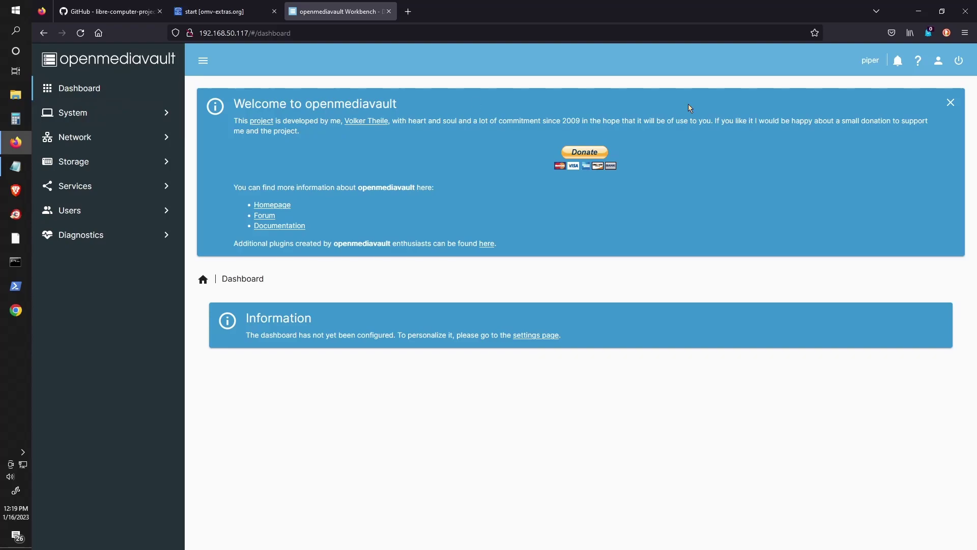
pyautogui.click(950, 102)
pyautogui.click(542, 143)
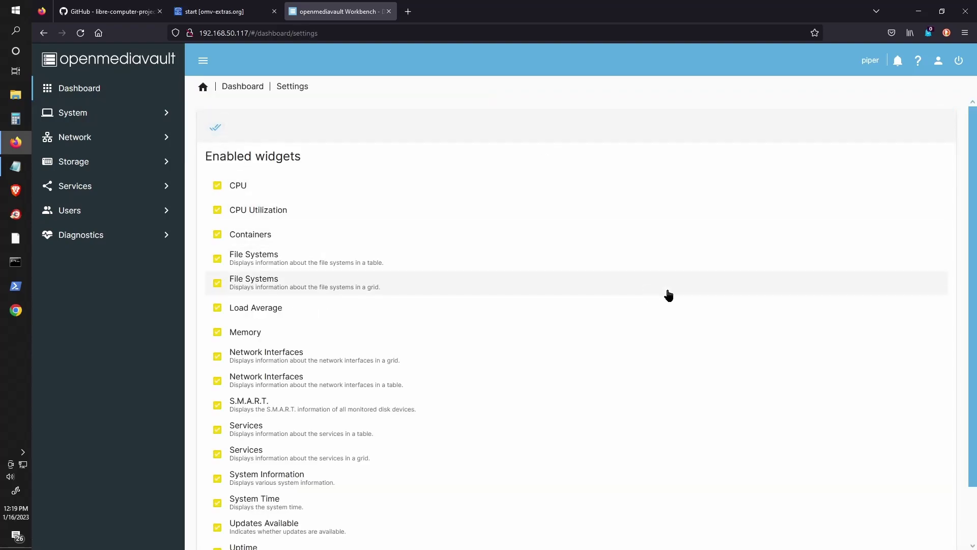
pyautogui.scroll(-2, 668, 295)
pyautogui.click(934, 519)
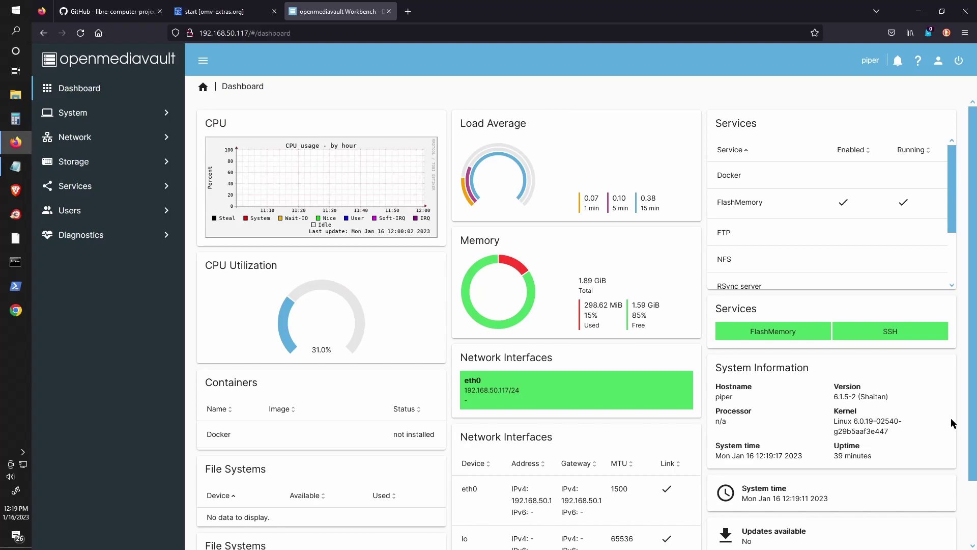
# Set the Workbench auto-logout to 1 day, save, and apply the pending configuration changes
pyautogui.click(58, 113)
pyautogui.click(96, 137)
pyautogui.click(575, 222)
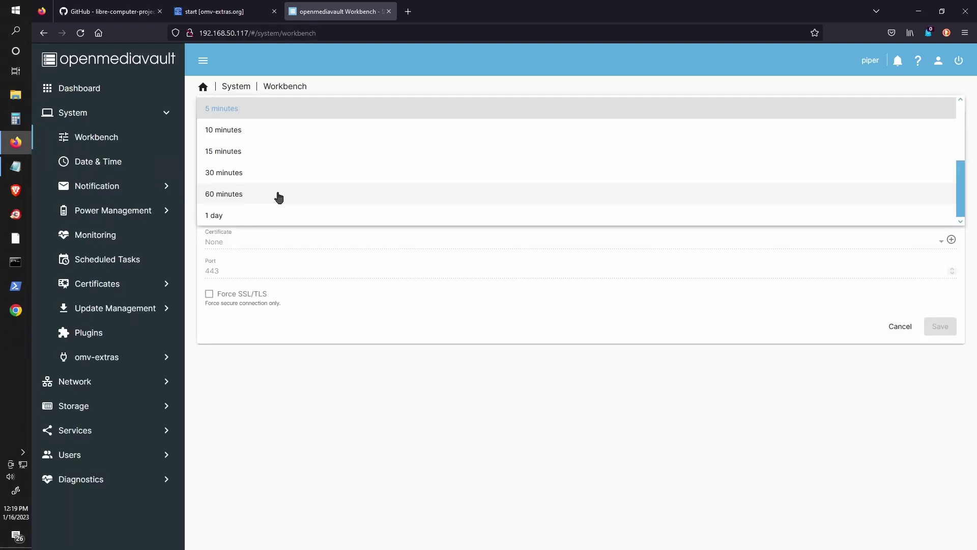
pyautogui.click(277, 214)
pyautogui.click(940, 331)
pyautogui.click(98, 161)
pyautogui.click(950, 102)
# Review the Date & Time, Monitoring, Power Management and Scheduled Tasks pages, ending on omv-extras
pyautogui.click(587, 331)
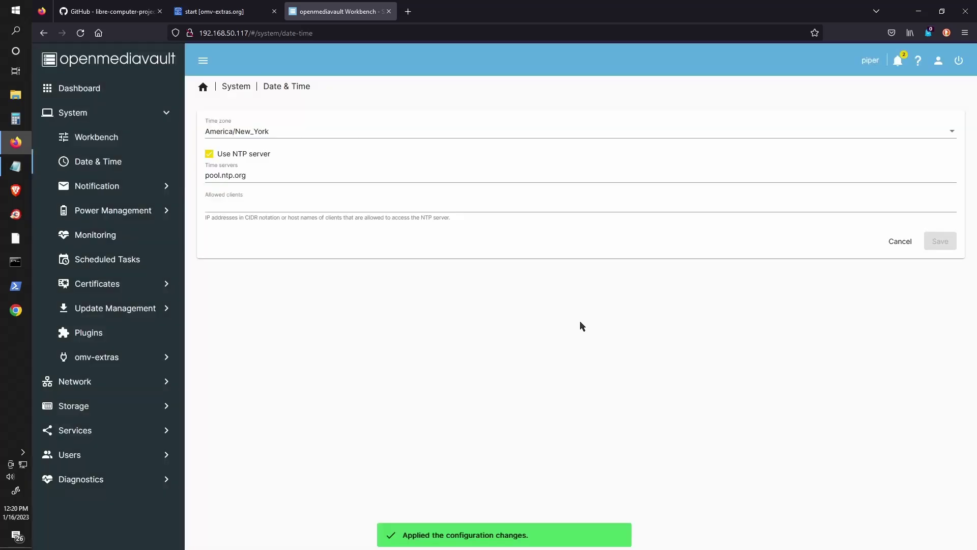
pyautogui.click(95, 235)
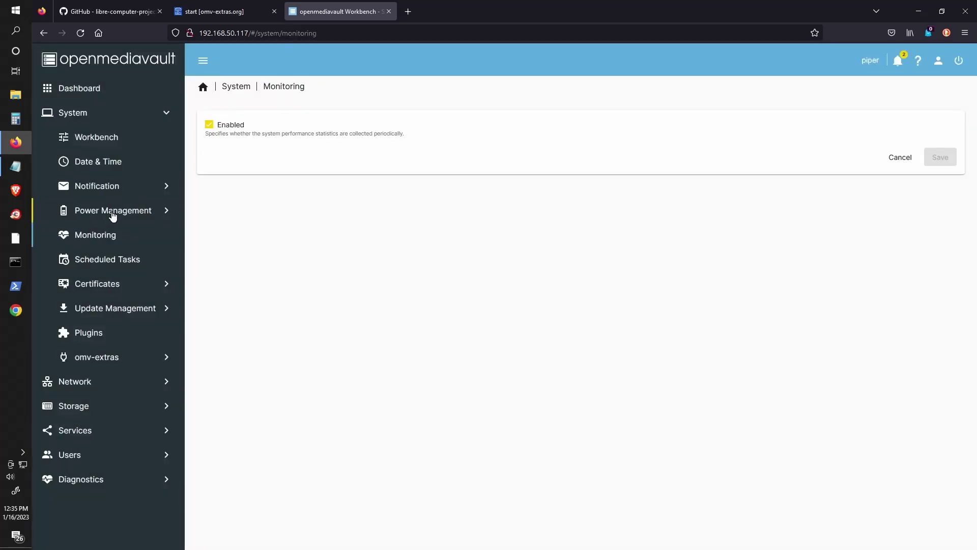
pyautogui.click(113, 211)
pyautogui.click(427, 151)
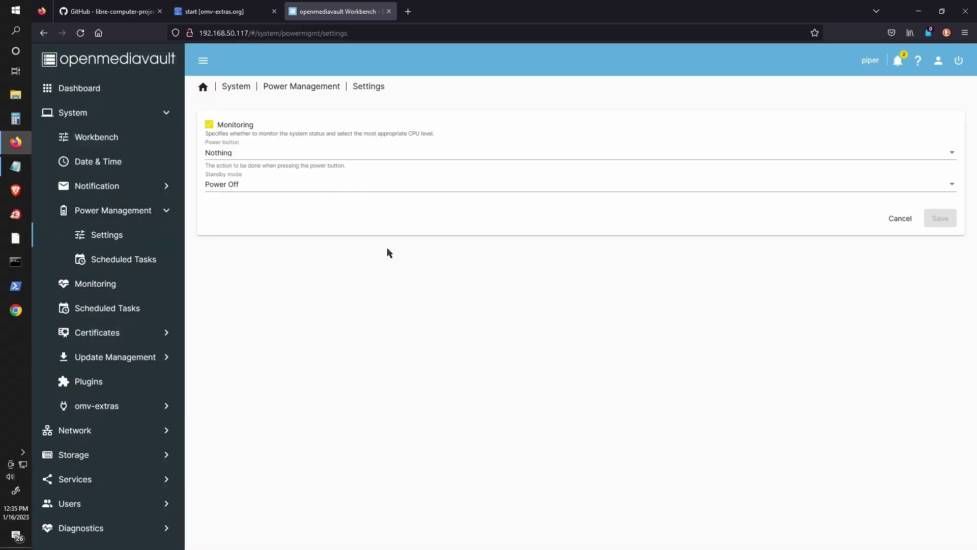
pyautogui.click(109, 284)
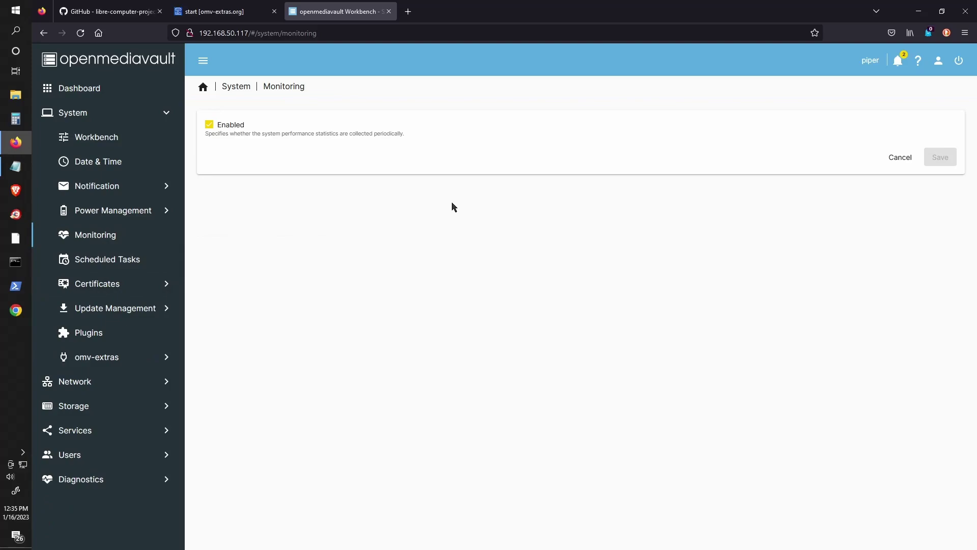
pyautogui.click(107, 260)
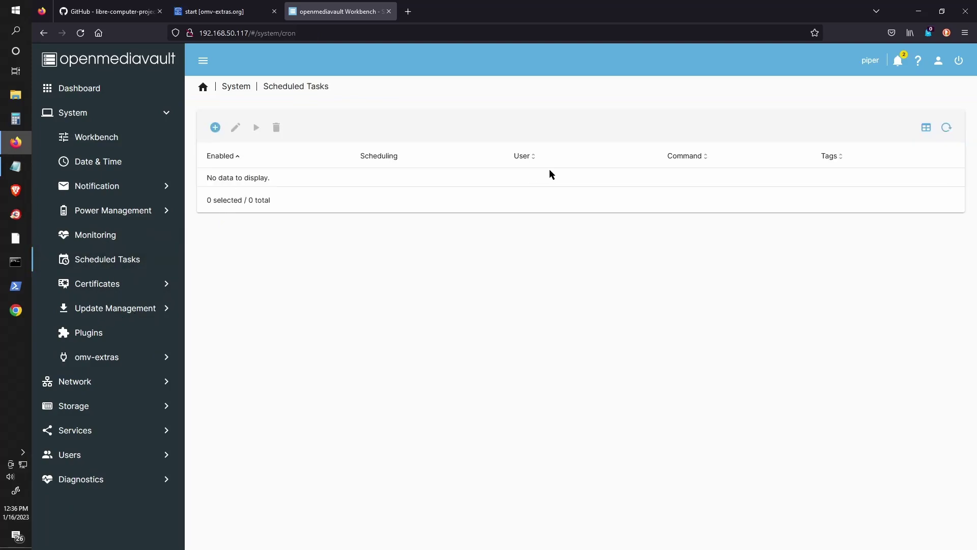
pyautogui.click(121, 361)
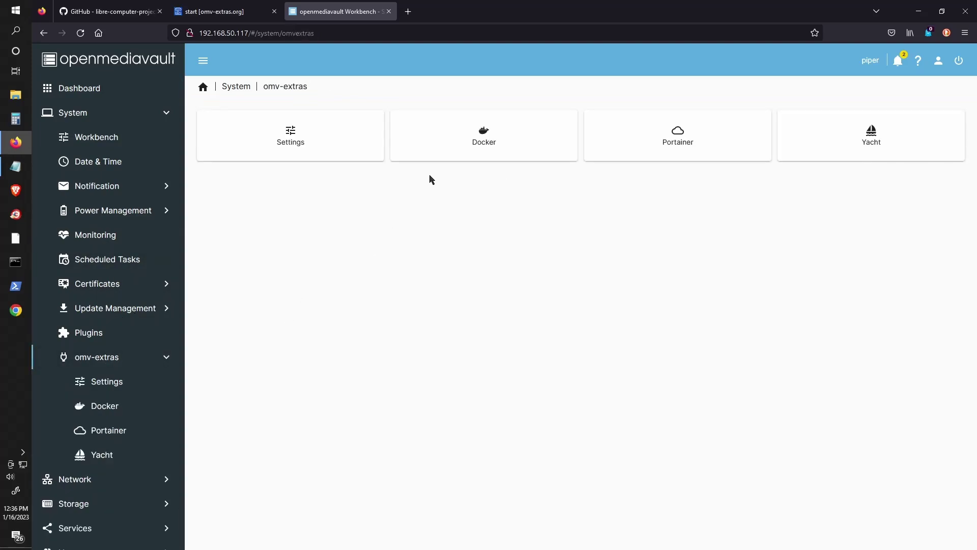